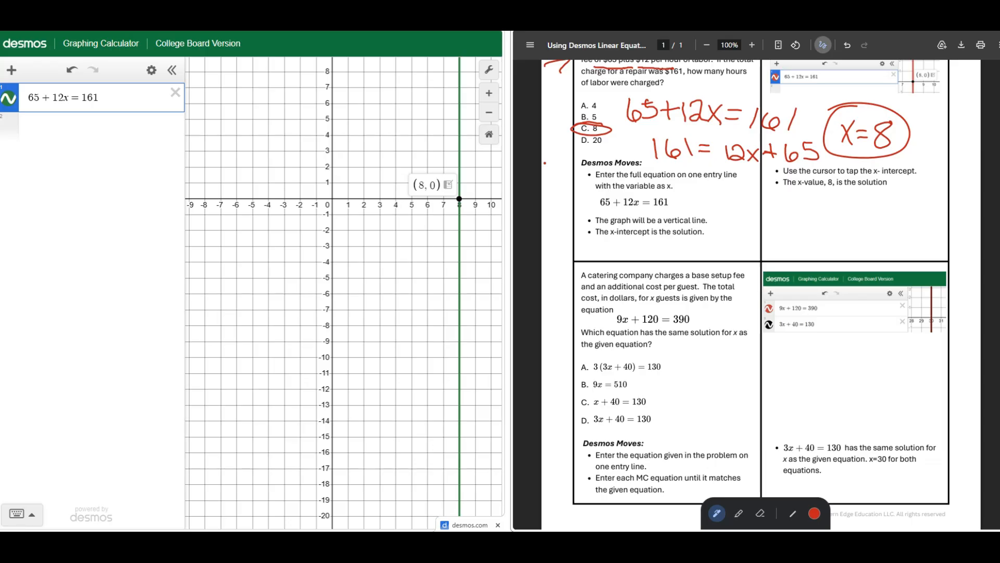
- Circle the catering problem's equation 9x + 120 = 390 in red and draw arrows beside it and answer choices A to D
drag(626, 331, 700, 329)
mouse_move(680, 304)
mouse_down()
mouse_move(632, 303)
mouse_move(620, 338)
mouse_move(691, 340)
mouse_move(683, 307)
mouse_move(654, 305)
mouse_up()
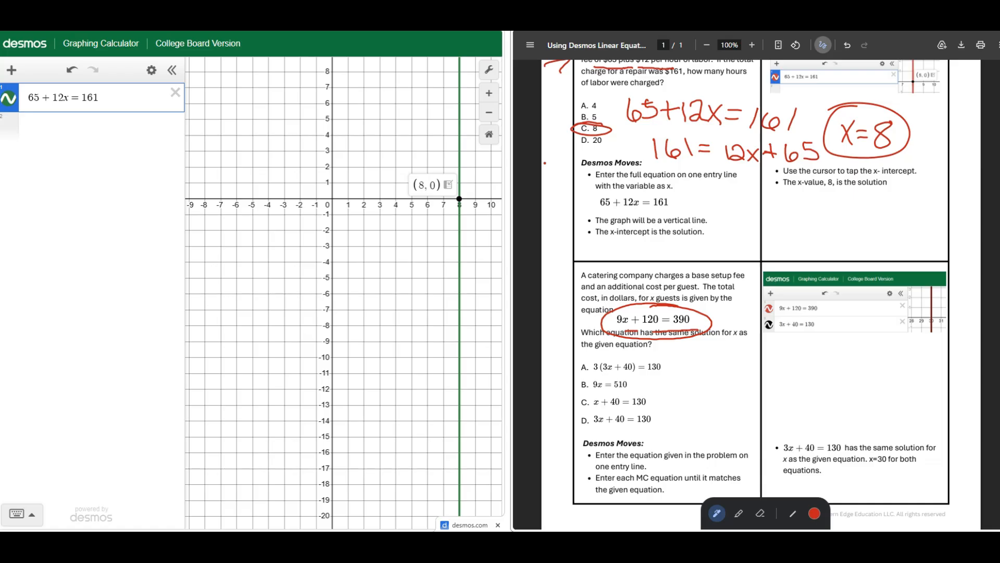
drag(693, 364, 670, 366)
mouse_move(670, 365)
mouse_down()
mouse_move(681, 372)
mouse_move(640, 386)
mouse_up()
mouse_move(652, 381)
mouse_down()
mouse_move(640, 386)
mouse_move(656, 399)
mouse_up()
mouse_move(655, 399)
mouse_down()
mouse_move(672, 404)
mouse_move(655, 421)
mouse_up()
mouse_move(667, 415)
mouse_down()
mouse_move(656, 421)
mouse_move(673, 428)
mouse_up()
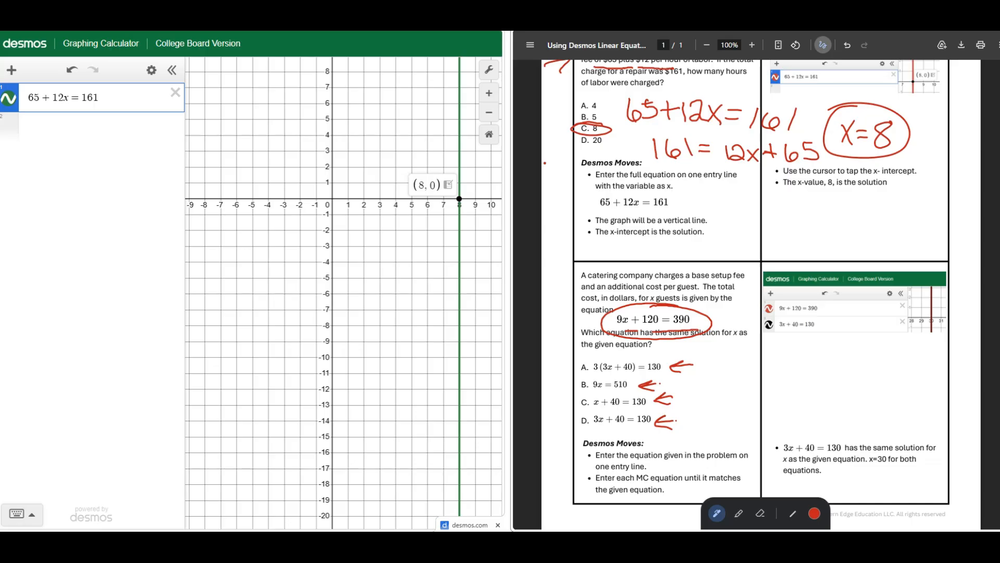
mouse_move(736, 307)
mouse_down()
mouse_move(718, 319)
mouse_move(735, 322)
mouse_up()
- Replace the 65 + 12x = 161 entry with 9x + 120 = 390 and display its graph's x-intercept
click(176, 93)
click(94, 97)
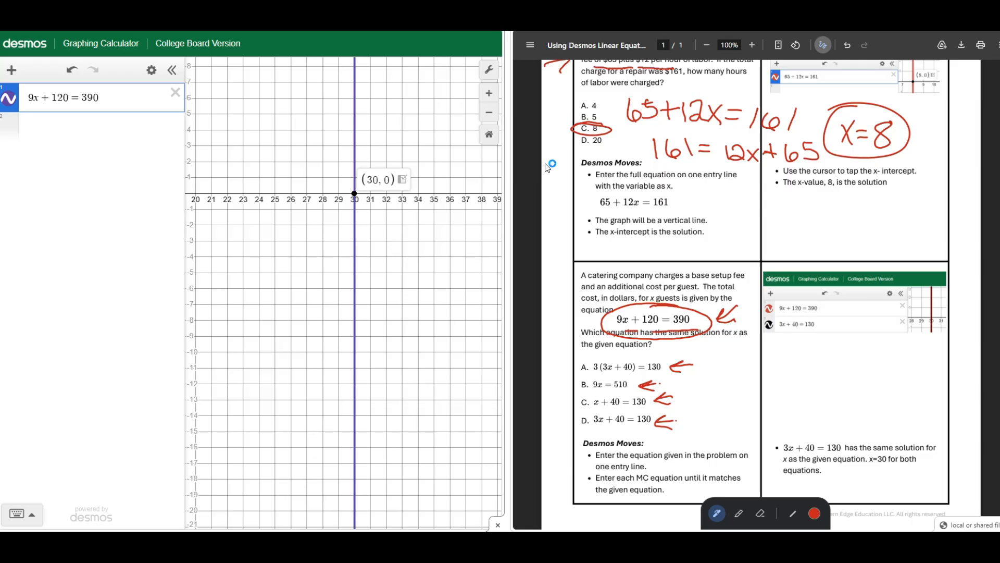
- Graph choice A, 3(3x + 40) = 130, as a second entry and display its x-intercept
click(332, 196)
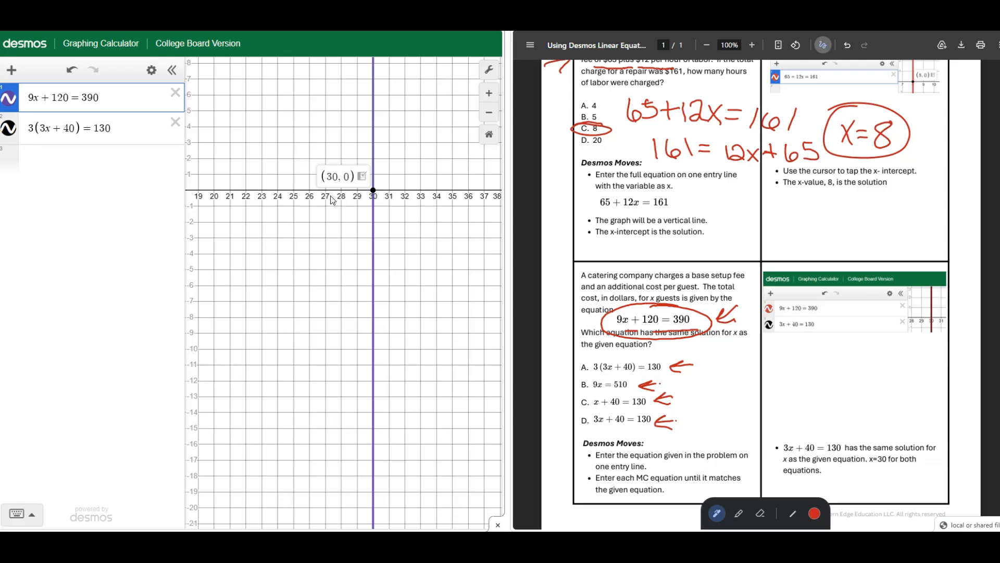
drag(333, 200, 465, 201)
click(252, 190)
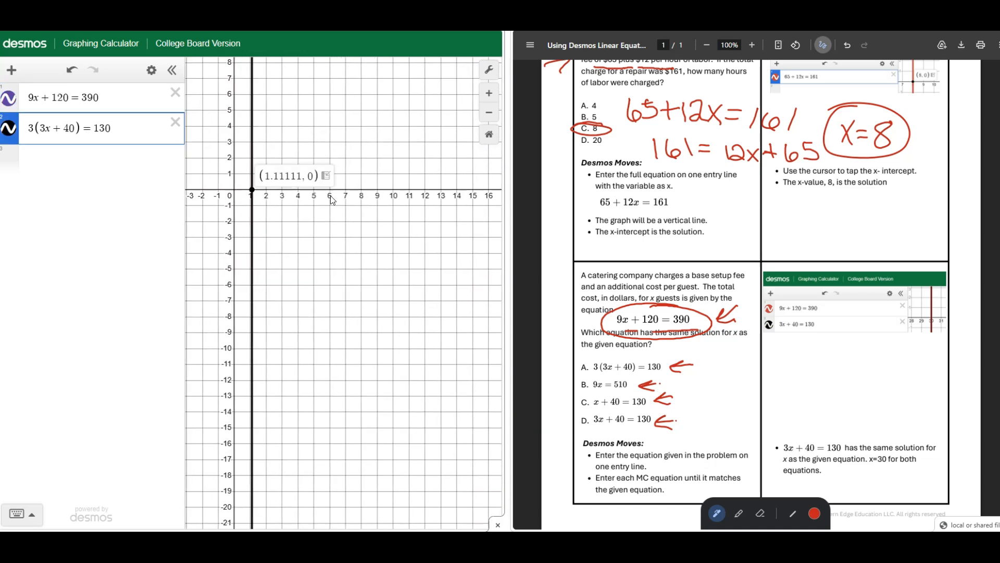
- Graph choice B, 9x = 510, as a third entry and compare its x-intercept with the line of 9x + 120 = 390
click(93, 158)
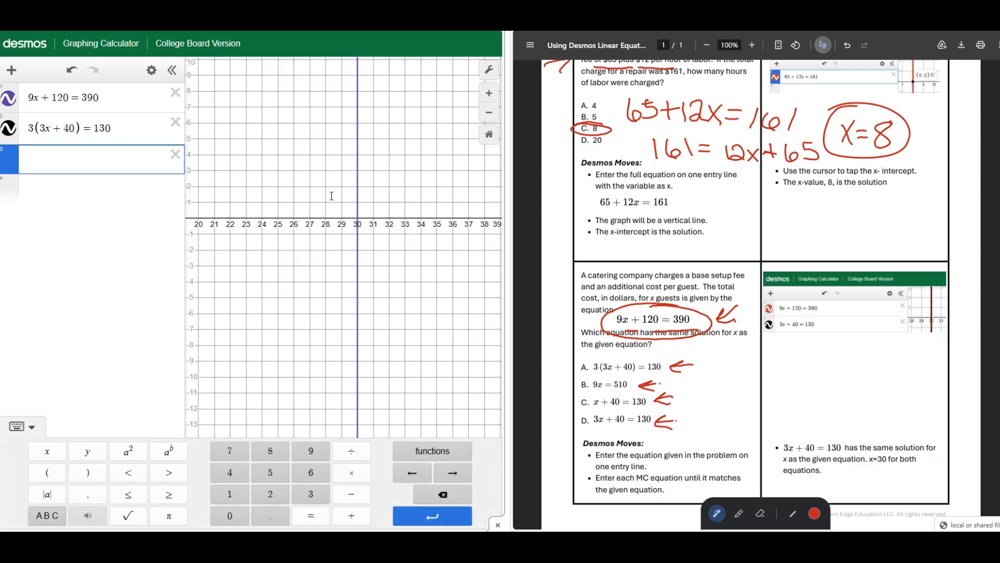
click(343, 266)
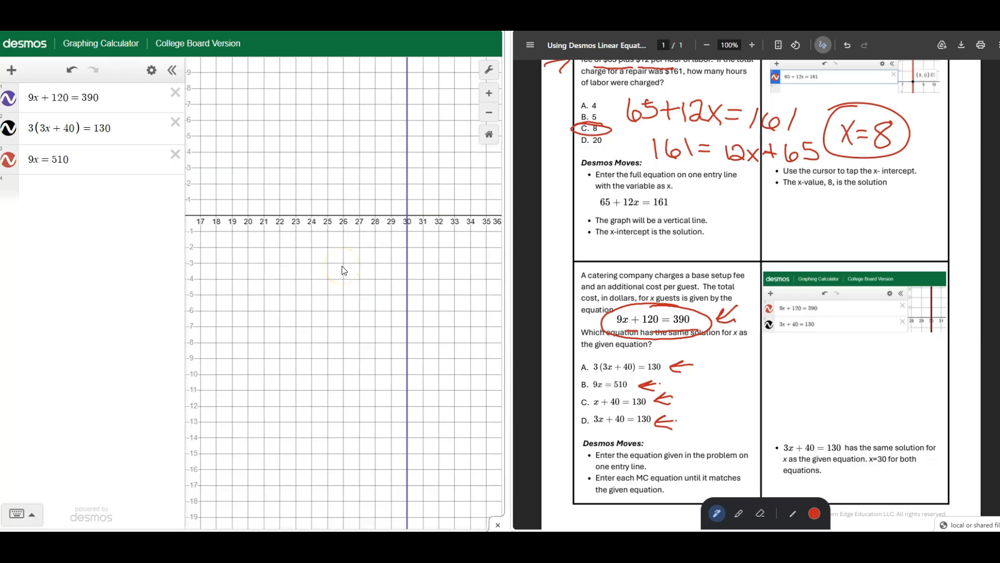
drag(343, 266, 250, 274)
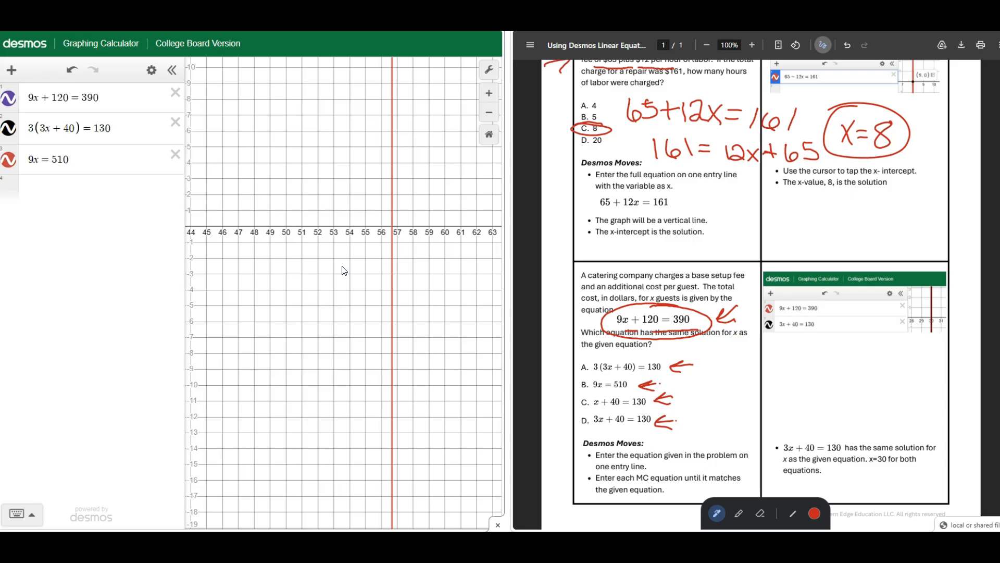
click(392, 227)
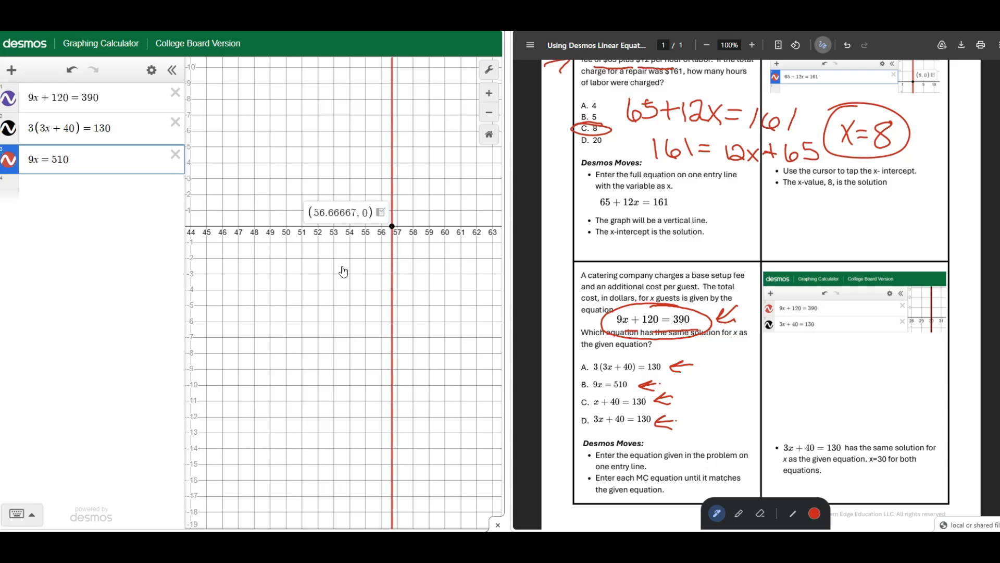
mouse_move(344, 271)
mouse_down()
mouse_move(447, 274)
mouse_move(447, 265)
mouse_move(425, 265)
mouse_move(457, 264)
mouse_up()
click(288, 293)
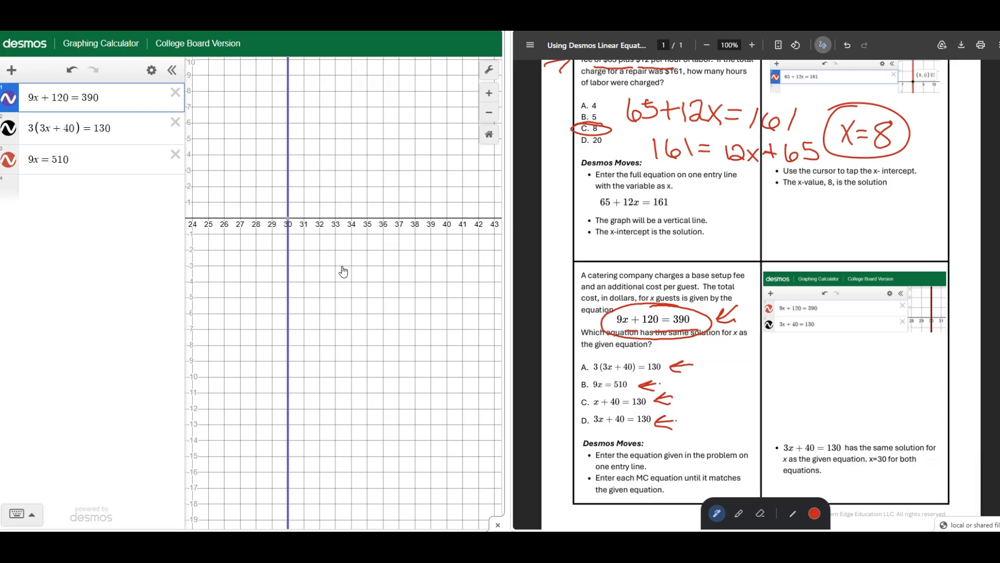
- Graph choice C, x + 40 = 130, as a fourth entry and compare its line's location with 9x + 120 = 390
click(98, 189)
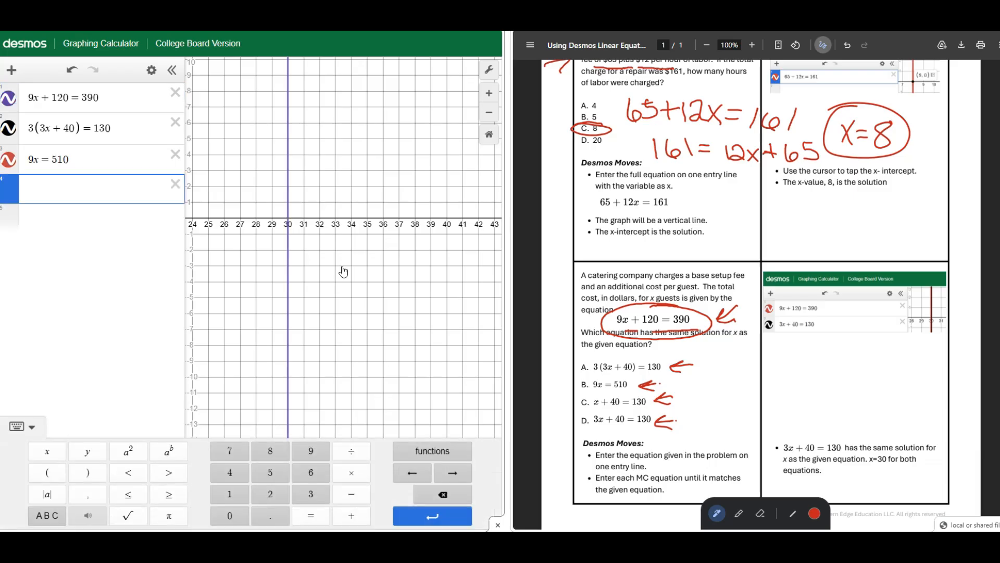
text(x+40=130)
drag(436, 279, 299, 263)
click(423, 281)
mouse_move(438, 283)
mouse_down()
mouse_move(262, 294)
mouse_move(267, 276)
mouse_move(244, 278)
mouse_move(276, 294)
mouse_move(397, 283)
mouse_move(383, 278)
mouse_move(574, 271)
mouse_move(444, 282)
mouse_move(672, 282)
mouse_move(464, 283)
mouse_move(560, 292)
mouse_move(418, 287)
mouse_up()
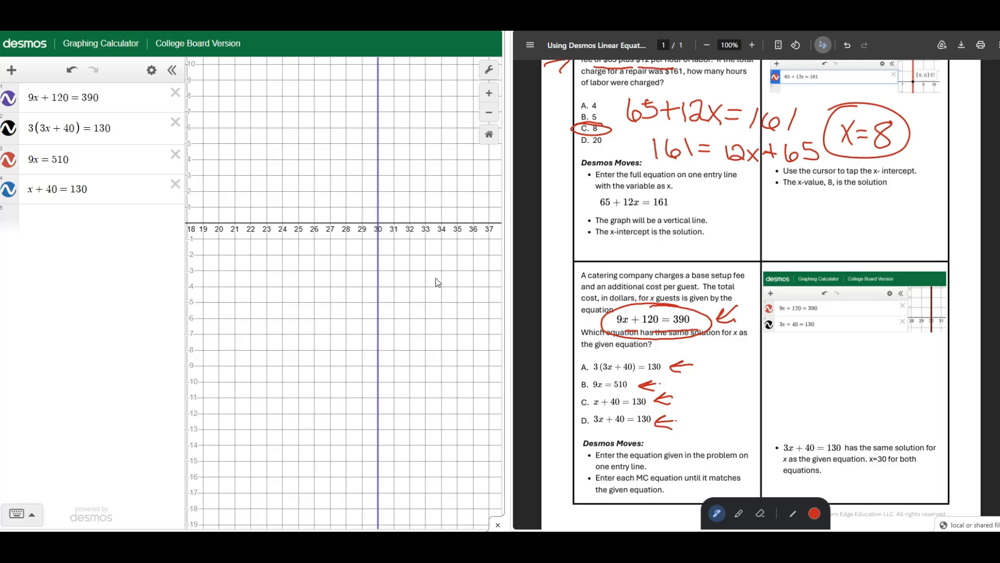
- Graph choice D, 3x + 40 = 130, and toggle its line off and on to compare it with 9x + 120 = 390
click(99, 219)
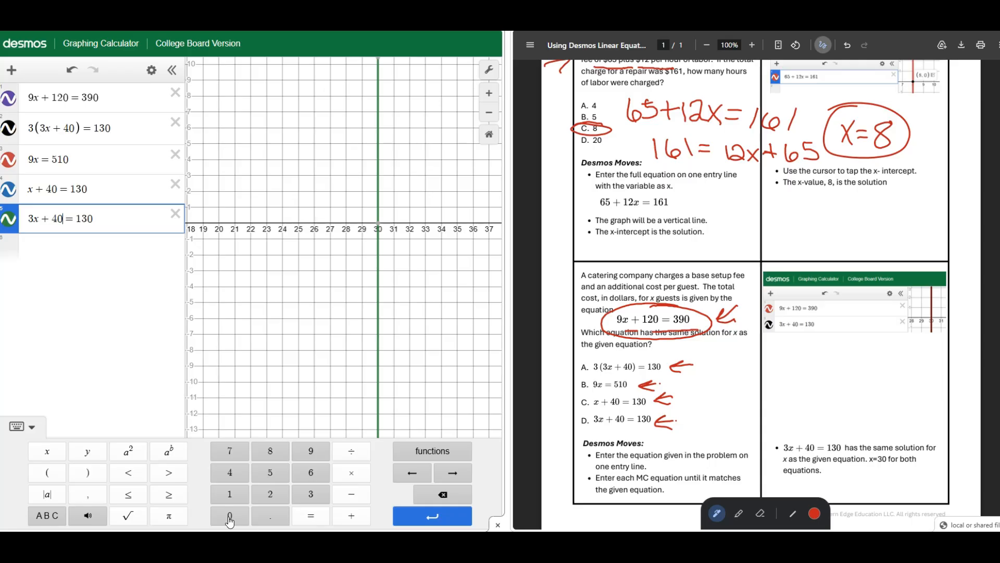
click(8, 219)
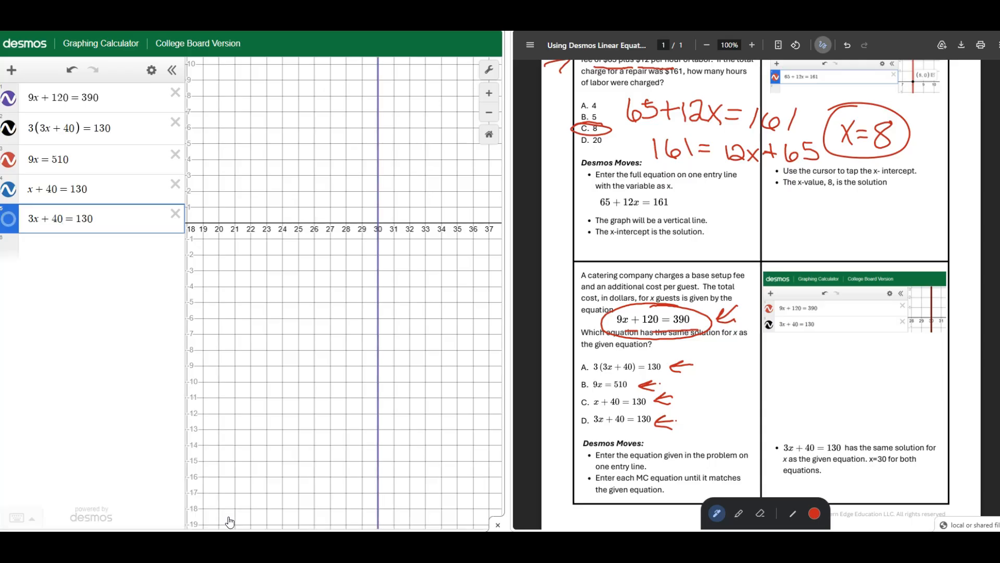
click(9, 219)
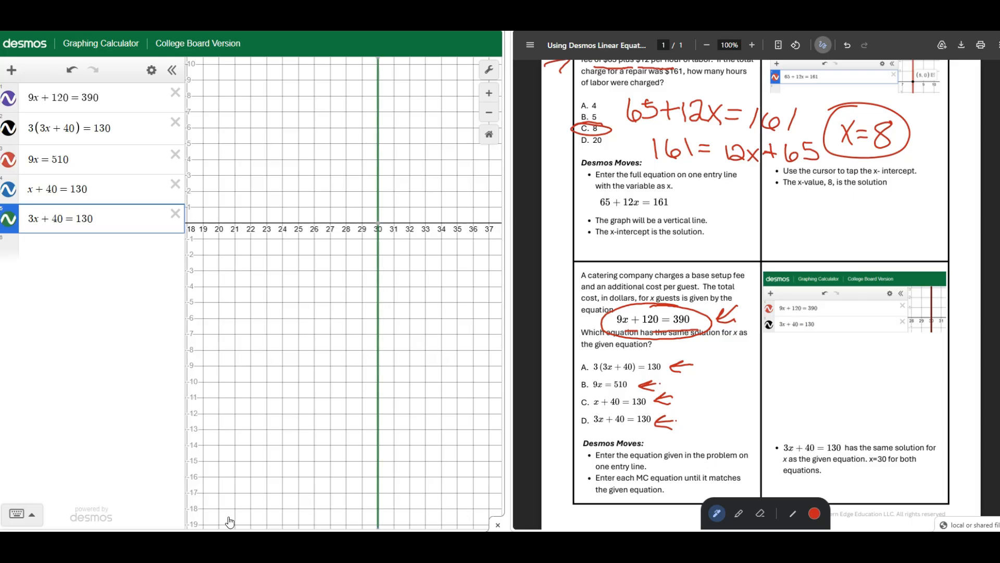
click(8, 219)
click(8, 219)
- Delete the entries for choices A, B and C, keeping only 9x + 120 = 390 and 3x + 40 = 130
click(175, 122)
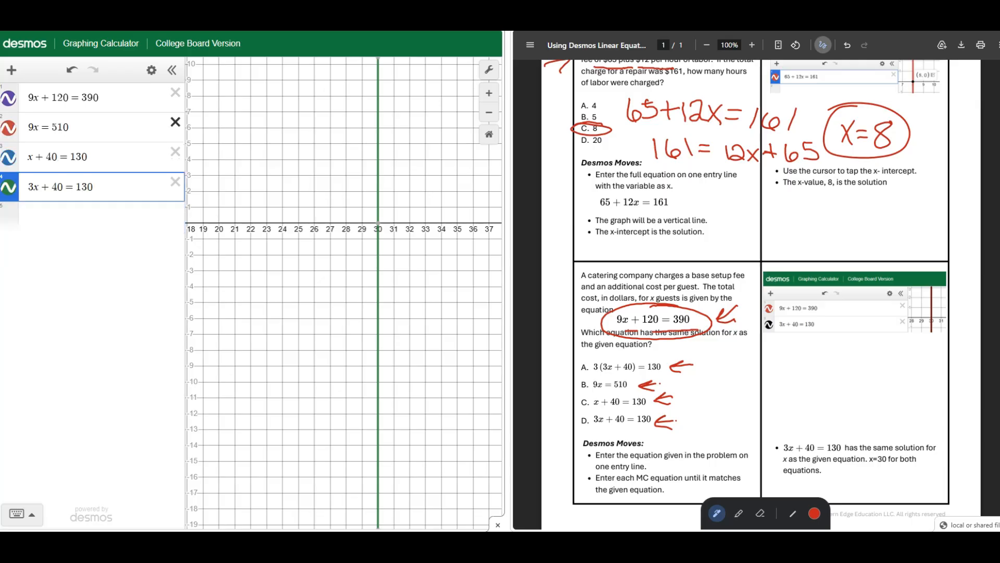
click(175, 122)
click(175, 122)
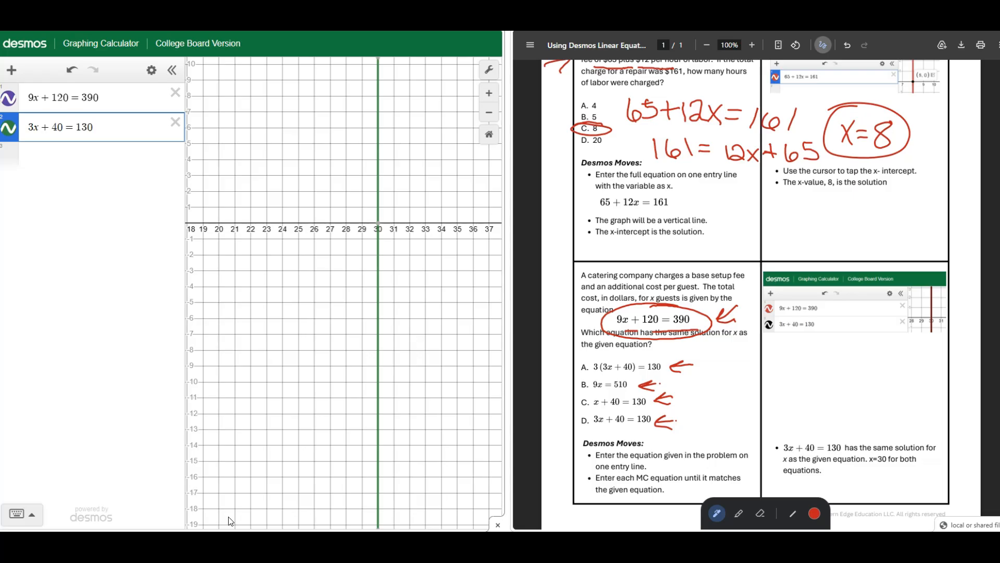